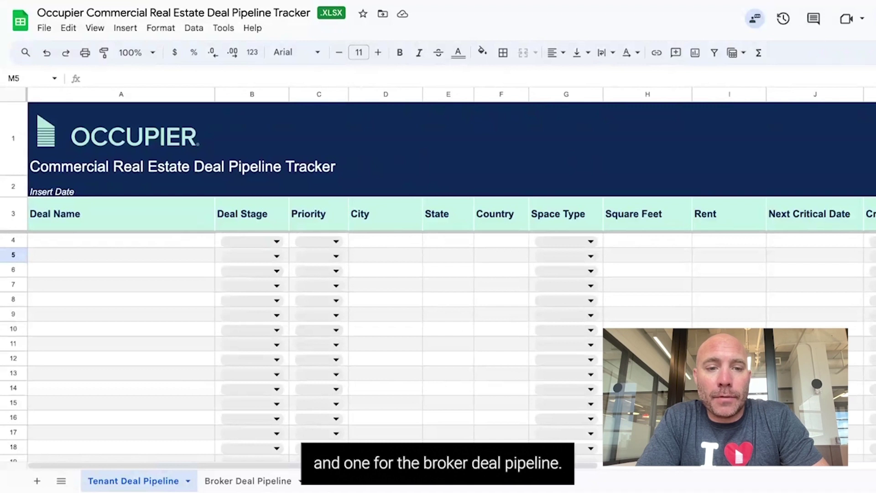
- Enter 'Boston Expansion Deal' as the deal name in A4 of the Tenant Deal Pipeline sheet
{"action": "left_click", "coordinate": [229, 483]}
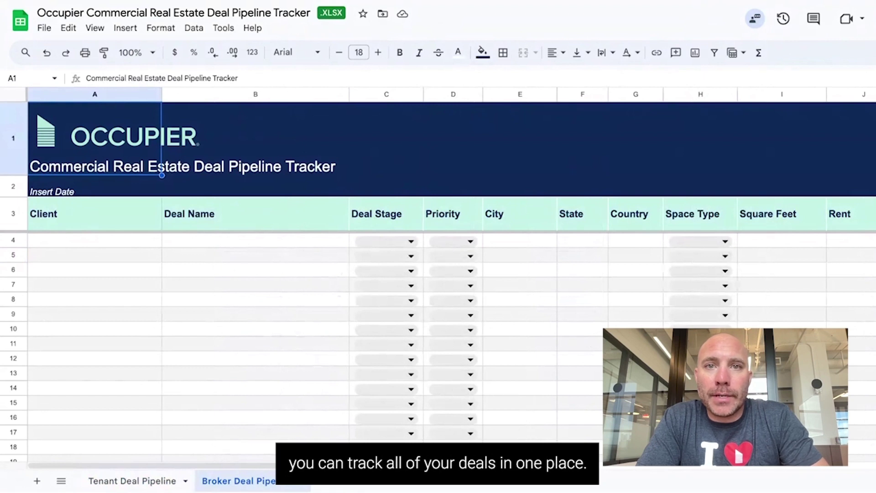
{"action": "left_click", "coordinate": [144, 482]}
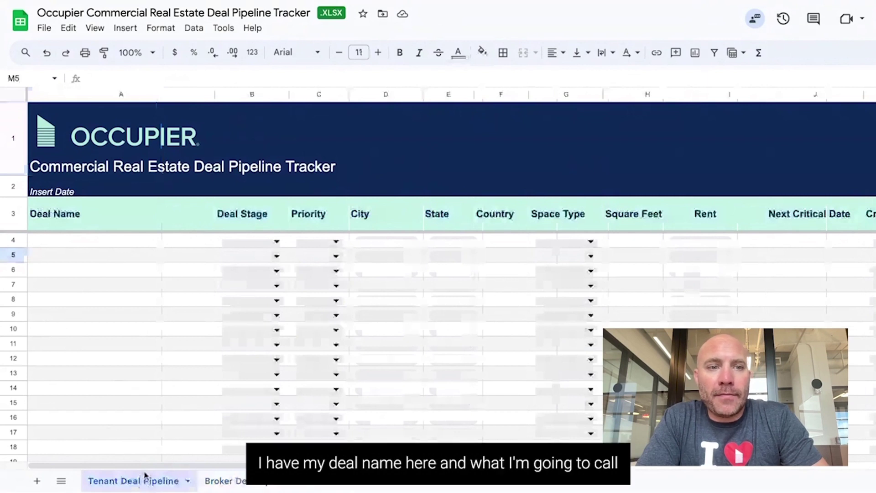
{"action": "left_click", "coordinate": [121, 239]}
{"action": "type", "text": "Boston "}
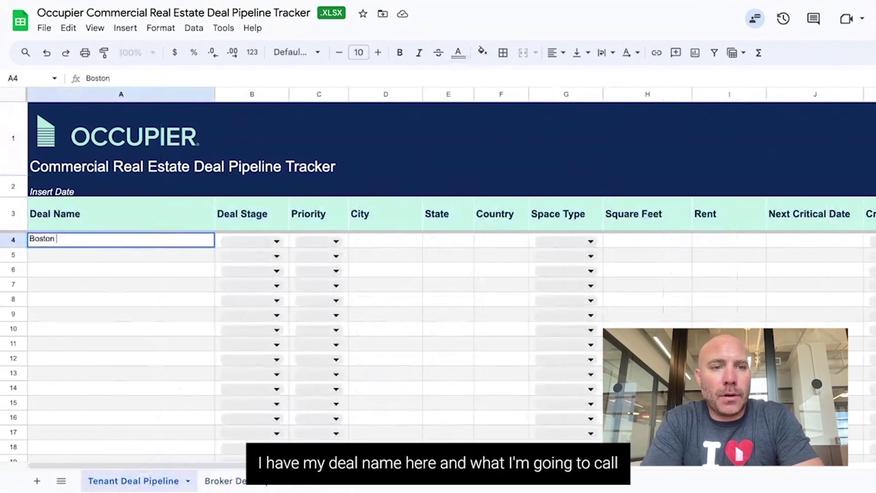
{"action": "type", "text": "Expansion Deal"}
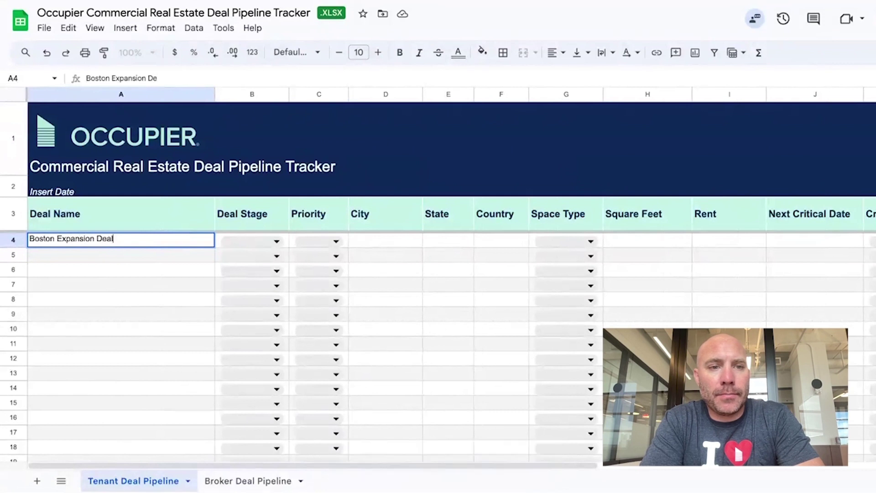
{"action": "key", "text": "Tab"}
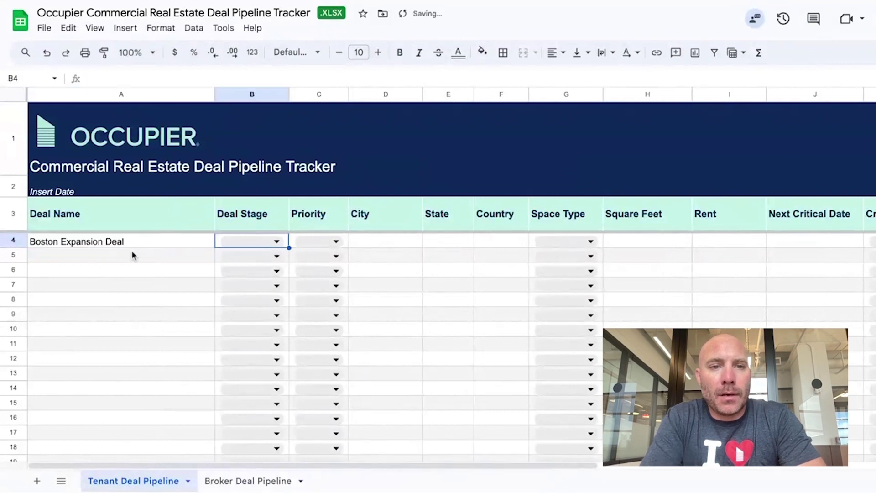
- Set the deal stage to Planning and the priority to high
{"action": "left_click", "coordinate": [277, 241]}
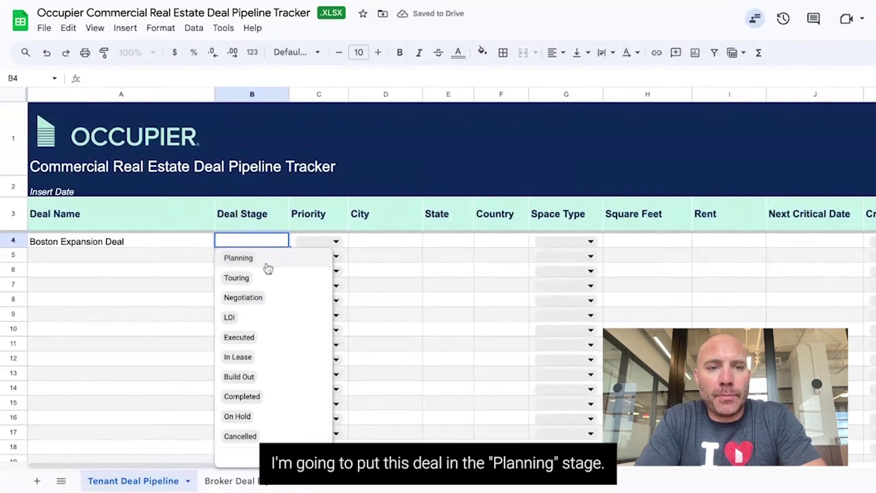
{"action": "left_click", "coordinate": [269, 261]}
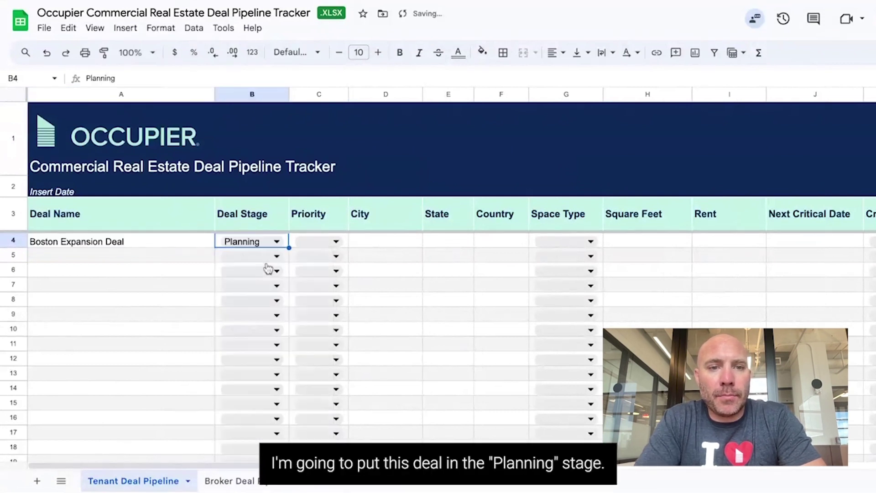
{"action": "left_click", "coordinate": [280, 242]}
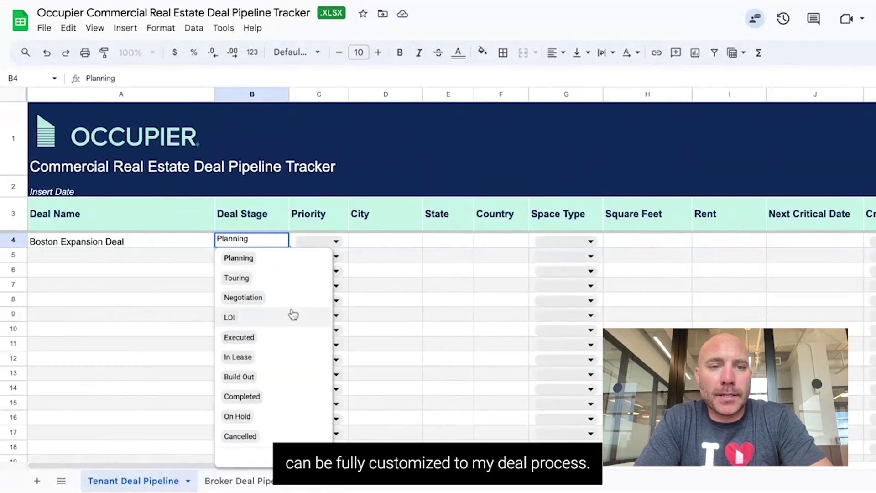
{"action": "left_click", "coordinate": [336, 241]}
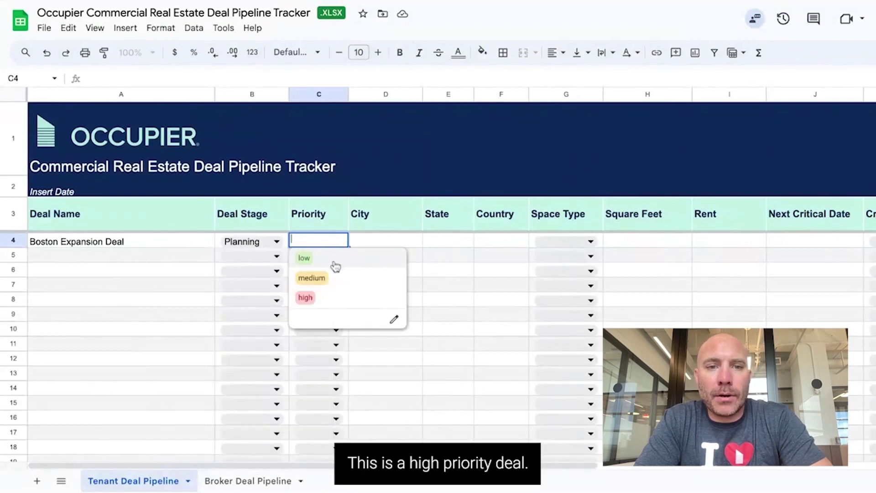
{"action": "left_click", "coordinate": [305, 297]}
- Fill the location as Boston, MA, USA across D4–F4
{"action": "left_click", "coordinate": [401, 241]}
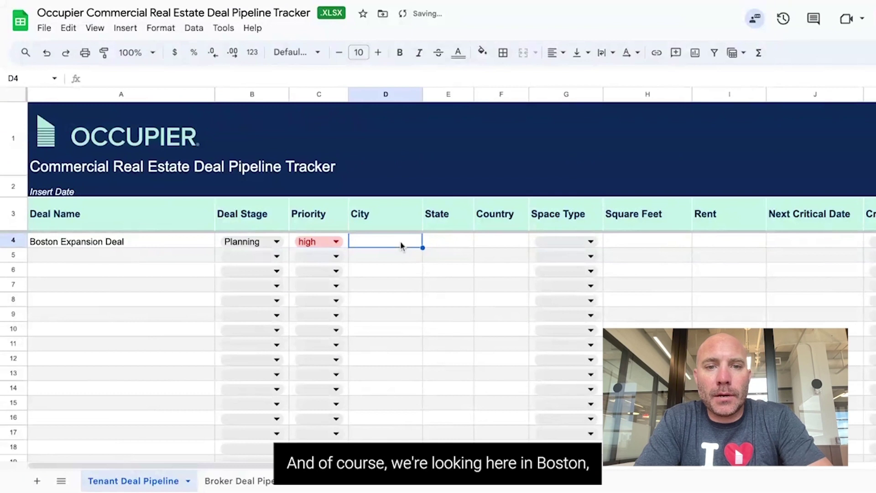
{"action": "type", "text": "Boston"}
{"action": "key", "text": "Tab"}
{"action": "type", "text": "MA"}
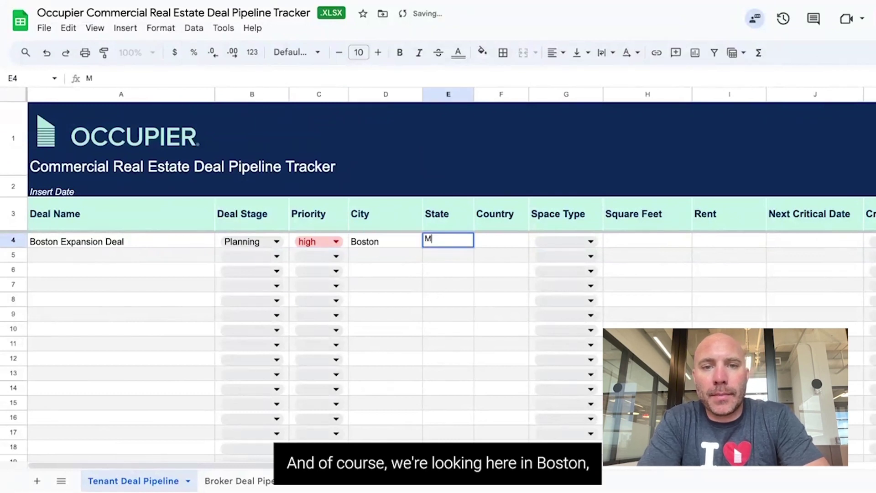
{"action": "key", "text": "Tab"}
{"action": "type", "text": "USA"}
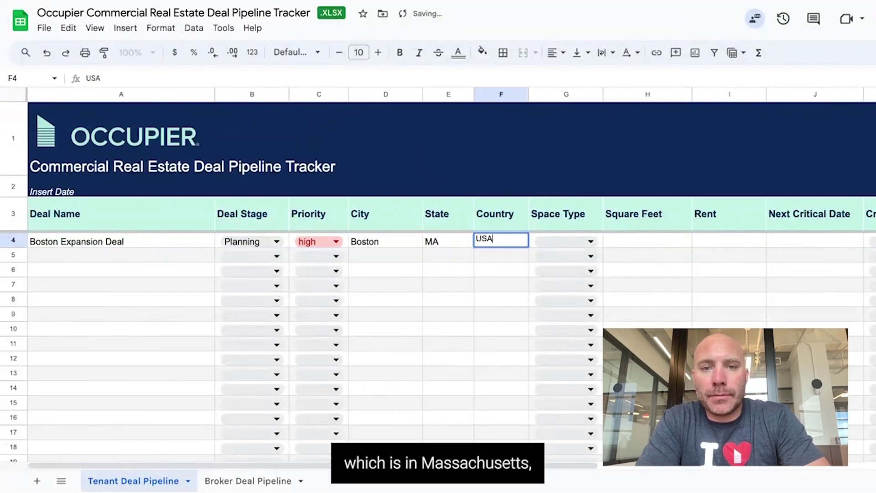
{"action": "key", "text": "Tab"}
- Set space type to Office, square feet to 30,000 and rent to $75/sf
{"action": "left_click", "coordinate": [584, 242]}
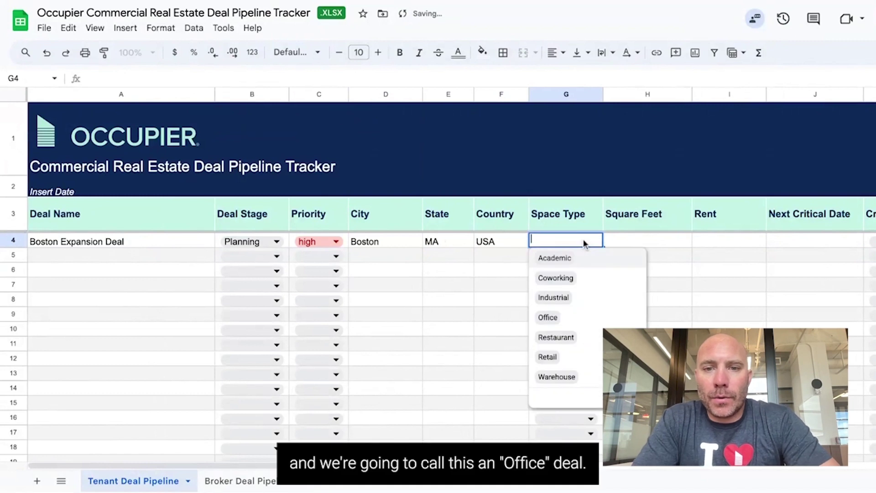
{"action": "left_click", "coordinate": [560, 318]}
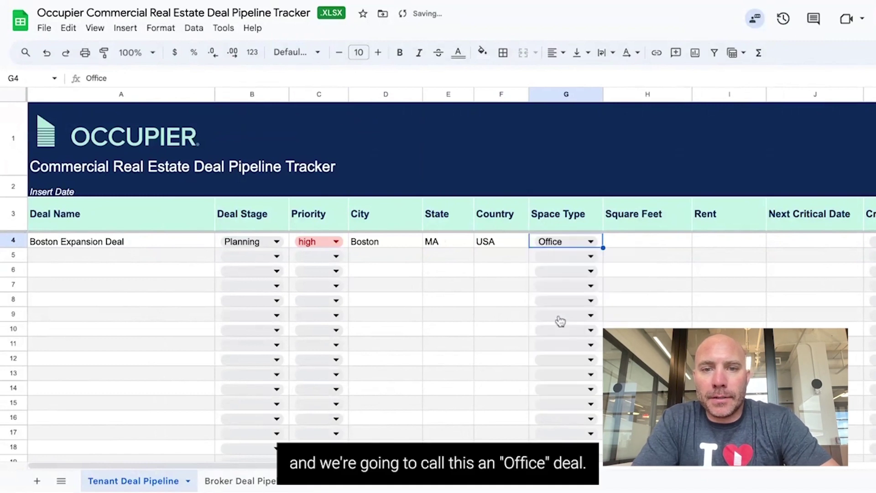
{"action": "left_click", "coordinate": [656, 245]}
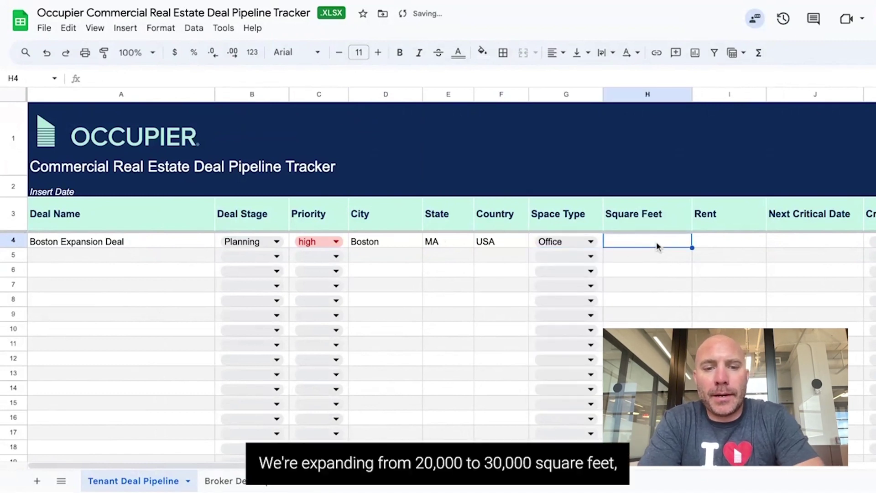
{"action": "type", "text": "30,000"}
{"action": "key", "text": "Tab"}
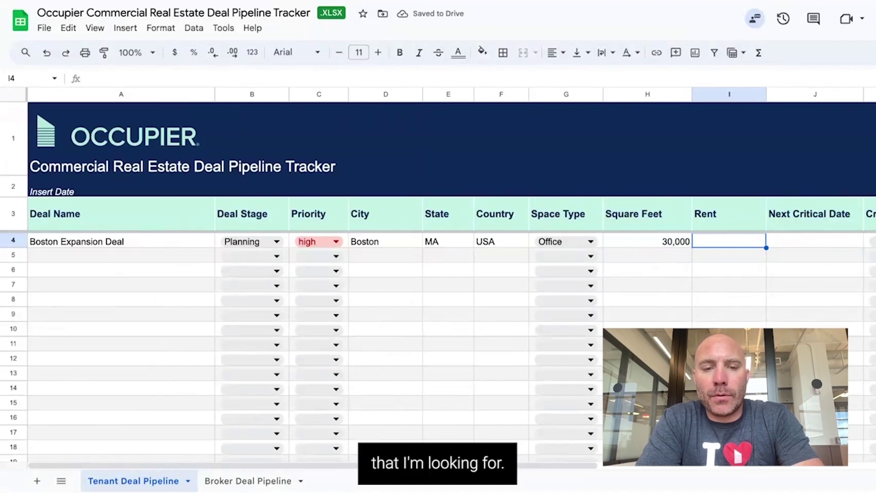
{"action": "type", "text": "$75/sf"}
{"action": "key", "text": "Tab"}
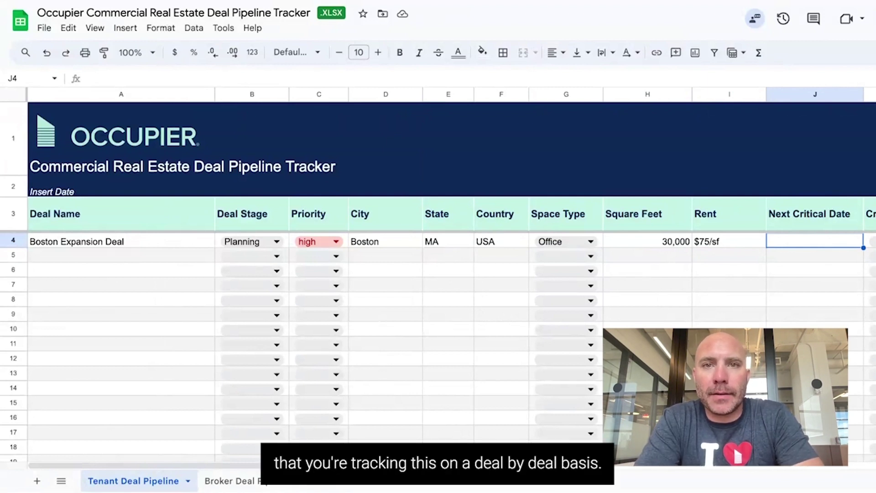
- Enter Jan 1 2024 as the next critical date, typed Lease Expiration
{"action": "type", "text": "Jan"}
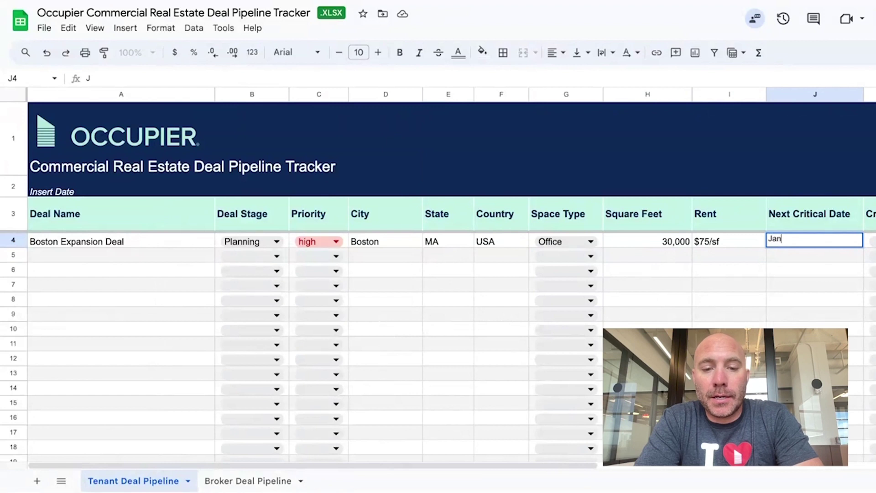
{"action": "type", "text": " 1 2024"}
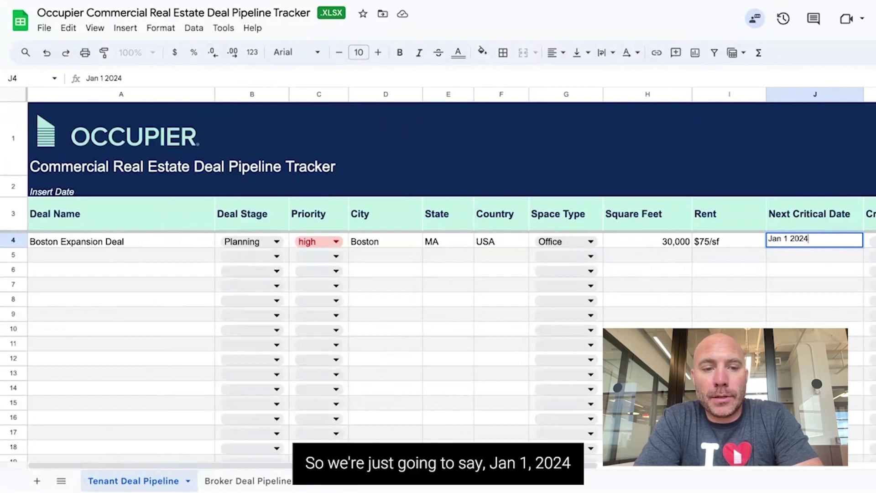
{"action": "key", "text": "Tab"}
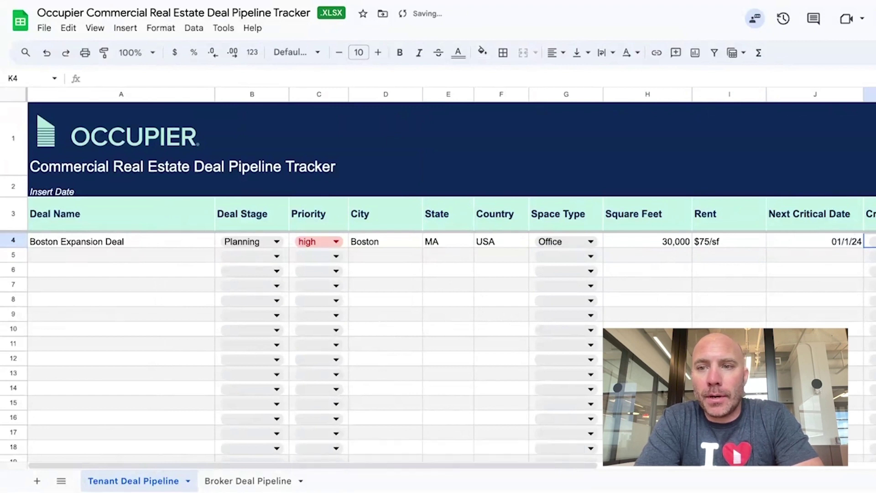
{"action": "key", "text": "Return"}
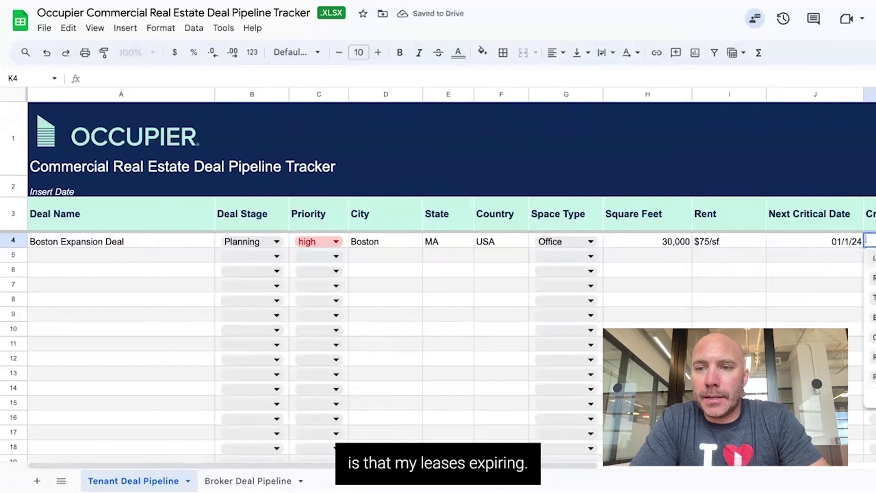
{"action": "key", "text": "Return"}
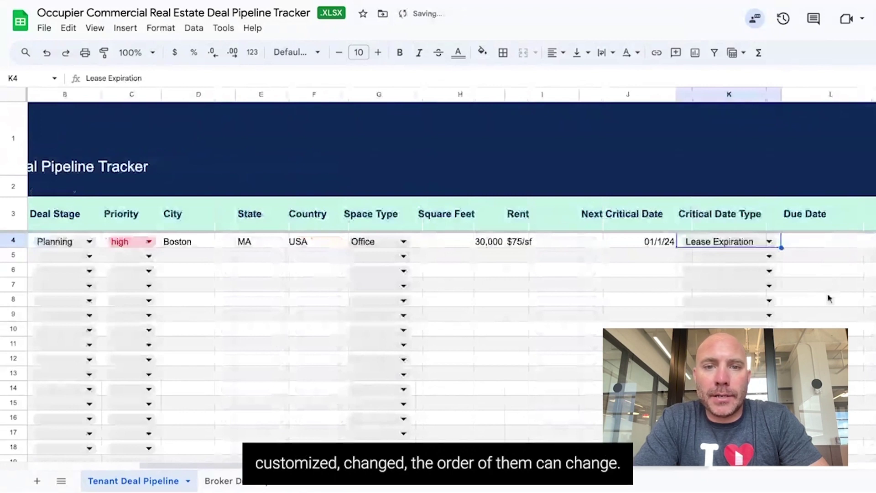
- Enter June 30 as the Due Date and October 2024 as the Desired Occupancy Date
{"action": "scroll", "coordinate": [829, 299], "scroll_direction": "right", "scroll_amount": 5}
{"action": "scroll", "coordinate": [543, 245], "scroll_direction": "right", "scroll_amount": 1}
{"action": "left_click", "coordinate": [539, 243]}
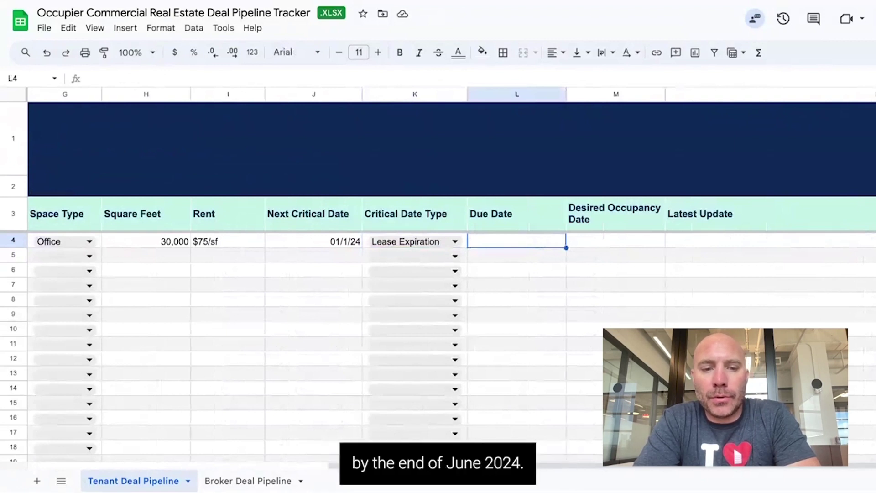
{"action": "type", "text": "June"}
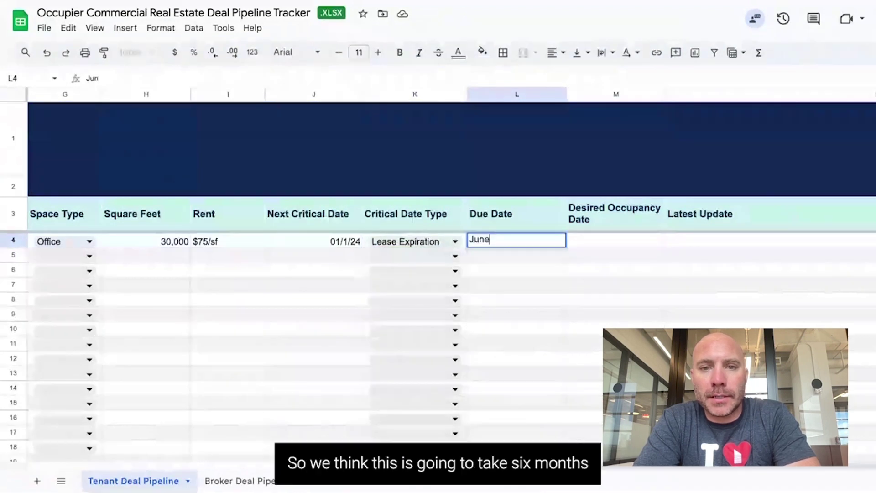
{"action": "type", "text": " 30"}
{"action": "key", "text": "Tab"}
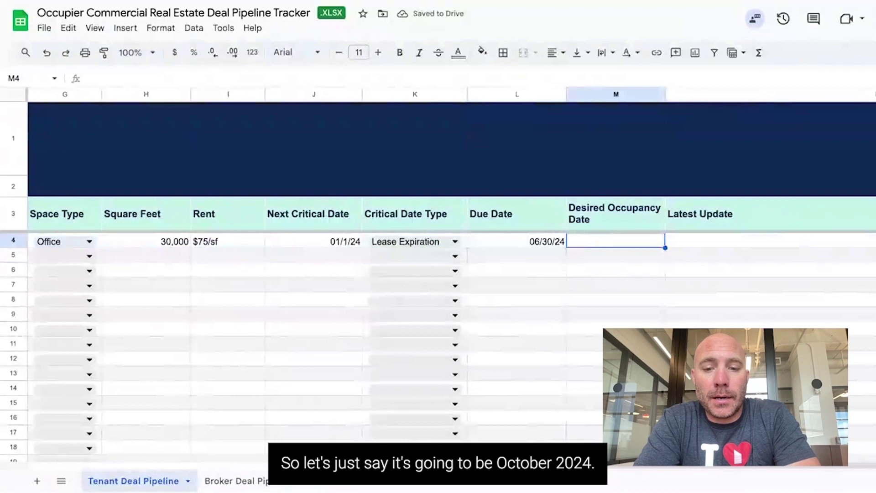
{"action": "type", "text": "October 2024"}
{"action": "key", "text": "Tab"}
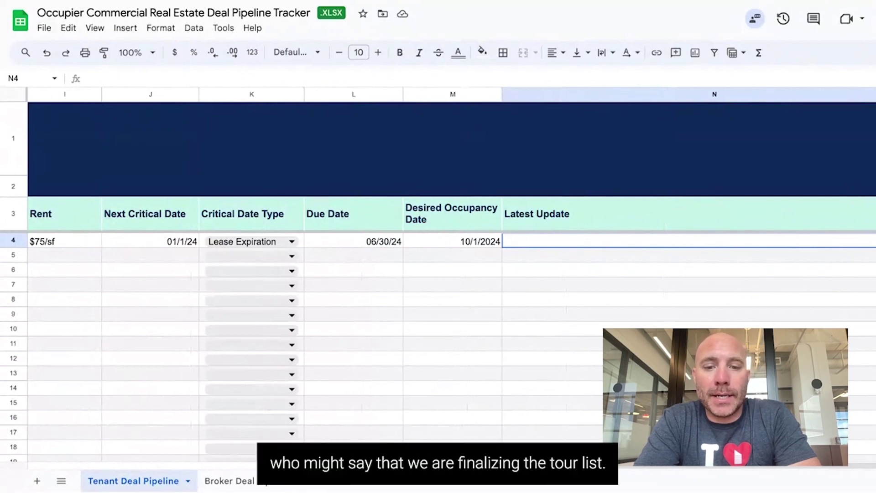
- Type 'Finalizing the tour list' into N4 under Latest Update
{"action": "type", "text": "Finalizing "}
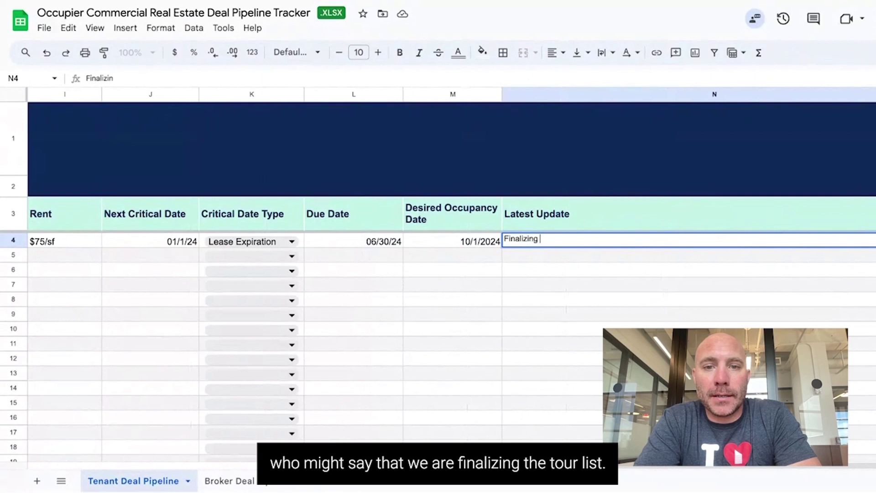
{"action": "type", "text": "the tour list"}
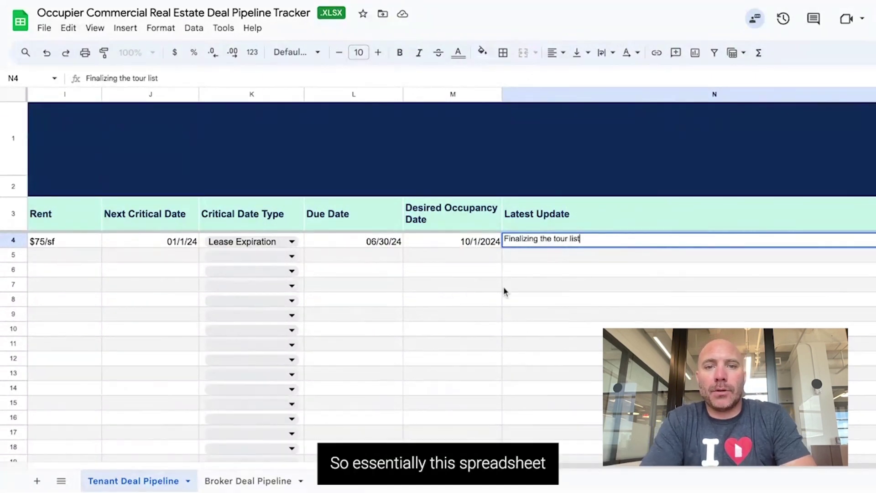
{"action": "scroll", "coordinate": [484, 314], "scroll_direction": "left", "scroll_amount": 3}
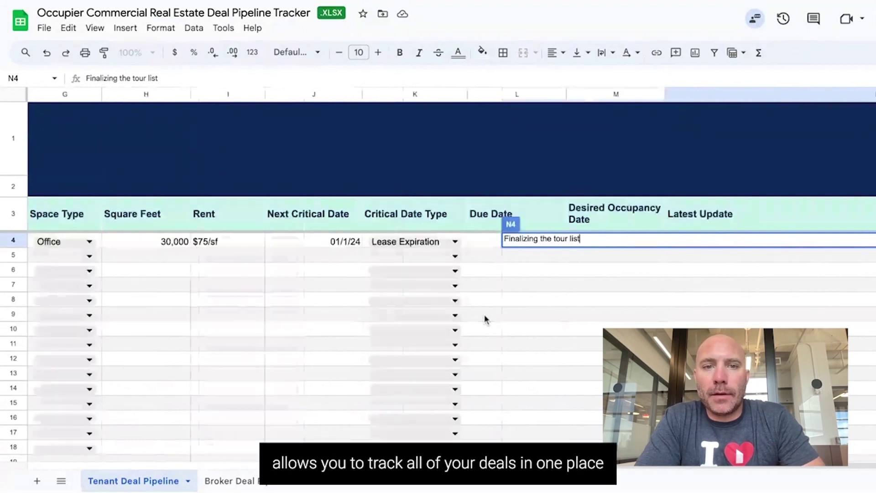
{"action": "scroll", "coordinate": [485, 317], "scroll_direction": "left", "scroll_amount": 5}
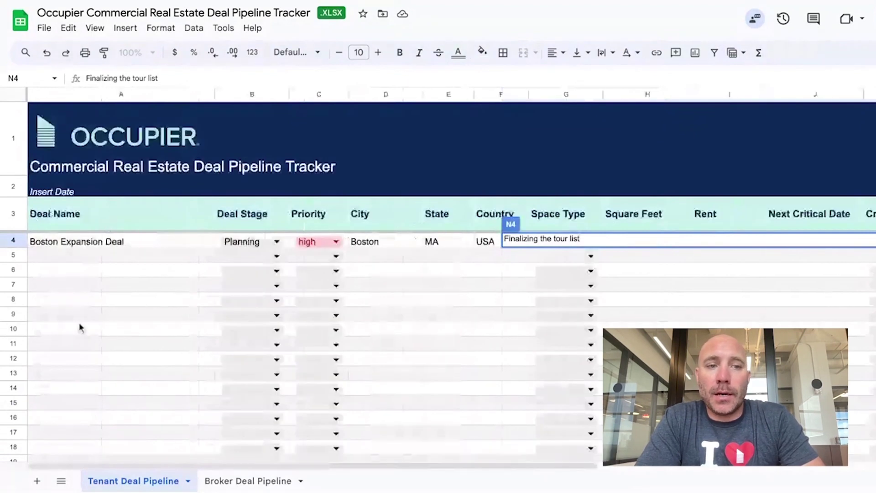